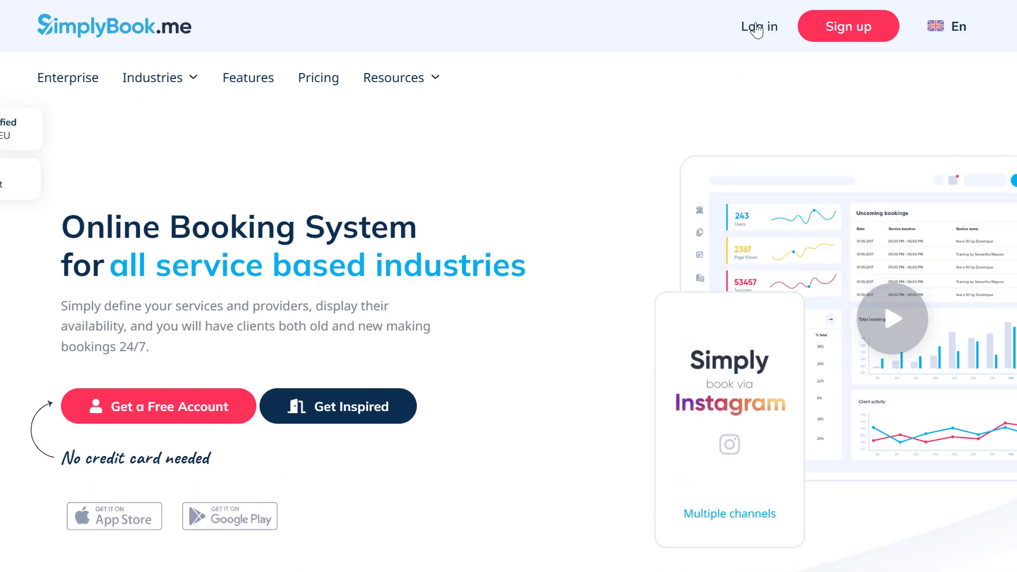
Step: Enter the company login and submit it
left_click(548, 151)
type("sbtutorials")
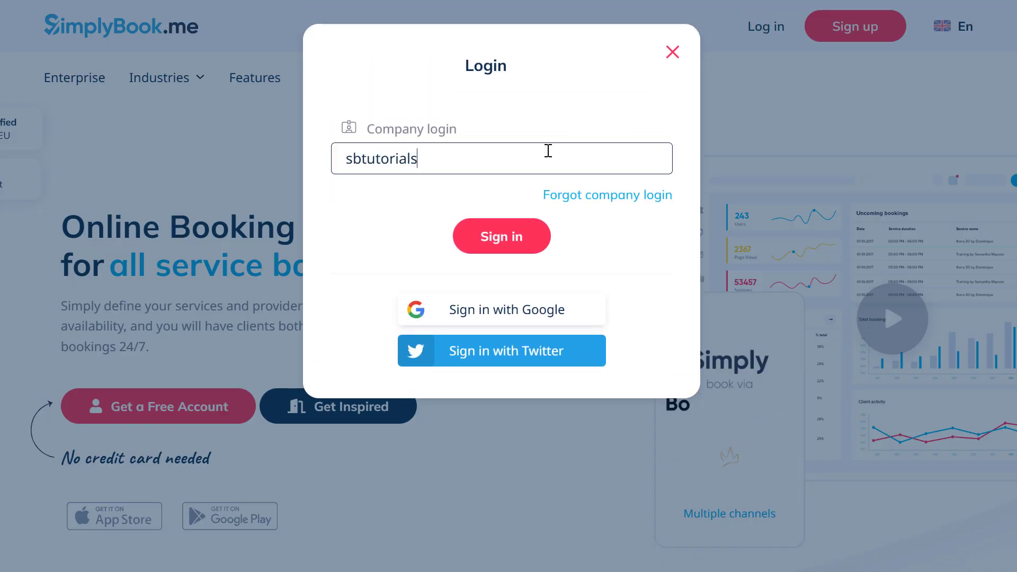
left_click(508, 243)
Step: Sign in with the admin username and password, then go to Manage > Services
type("admin")
key("Tab")
type("****")
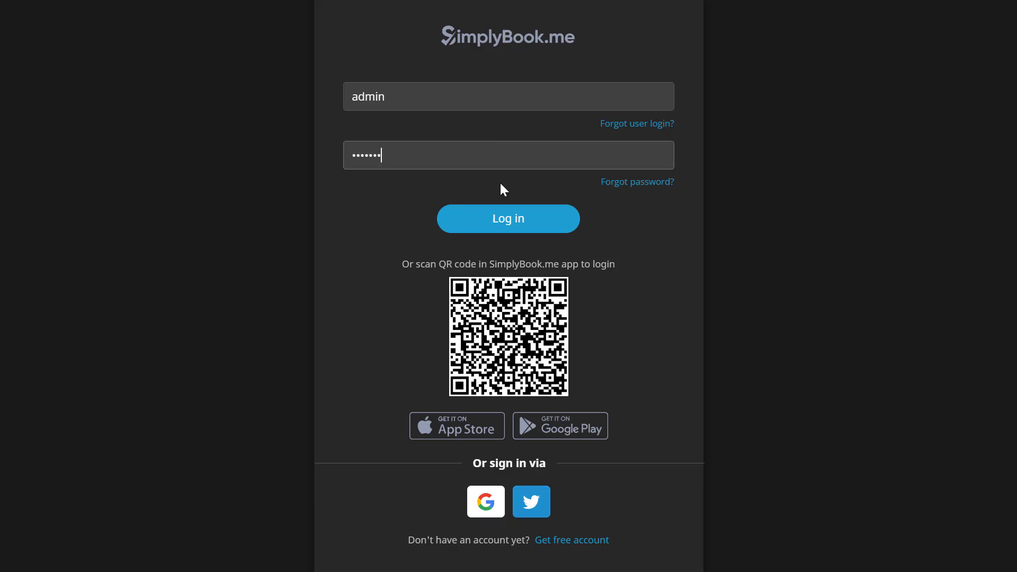
left_click(498, 217)
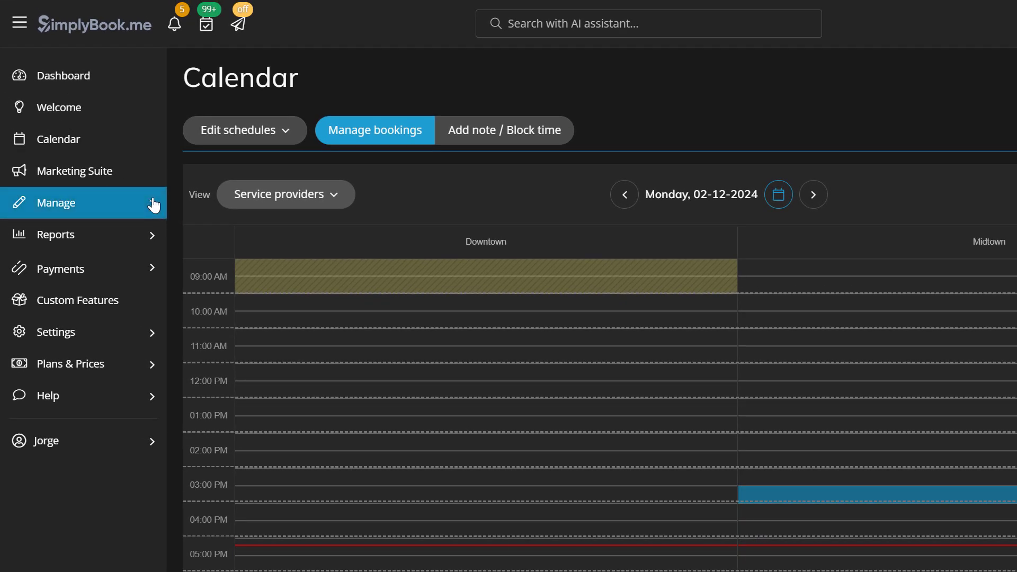
left_click(153, 205)
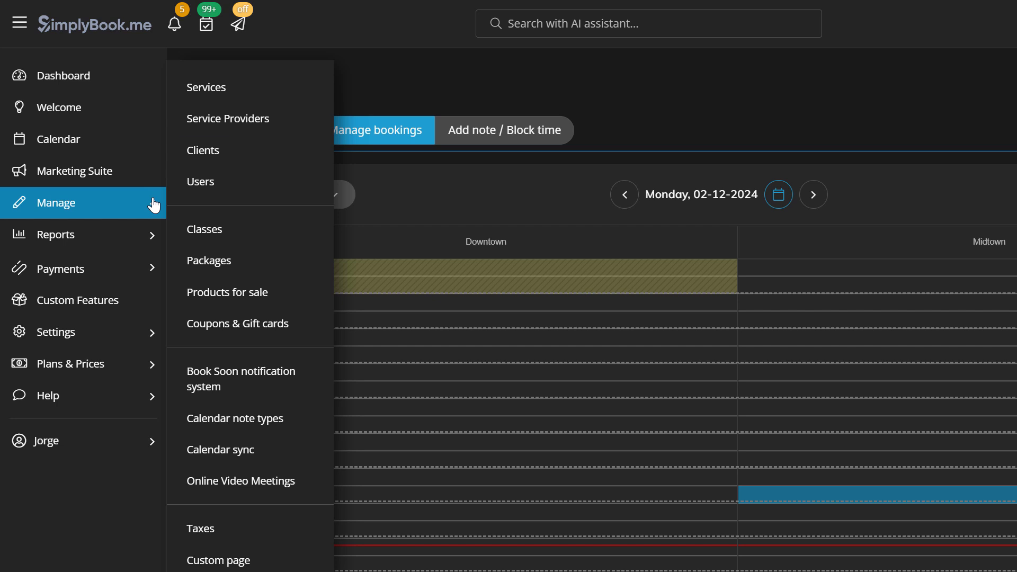
left_click(226, 97)
Step: Create a new service named 'Group meditation' with the prepared description pasted in
left_click(480, 154)
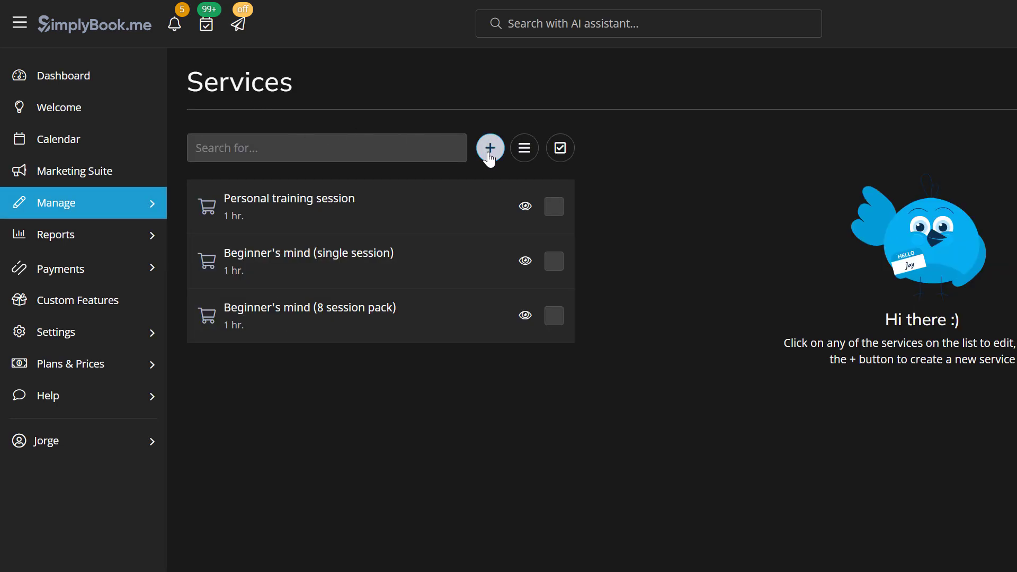
left_click(380, 247)
type("Grou")
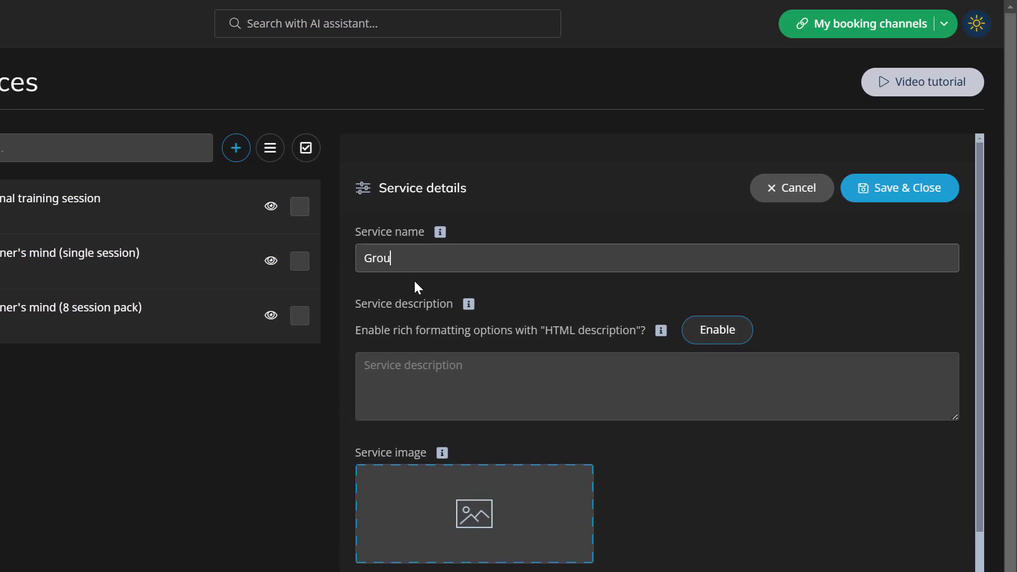
type("p meditation")
key("Tab")
type("meditation sessions, enhancing focus, reducing stress, and promoting a positive workplace culture. Ideal for corporate teams, our service can be seamlessly integrated into your schedule, offering flexibility and measurable benefits. Experience the transformative power of meditation and drive lasting success for your organization.")
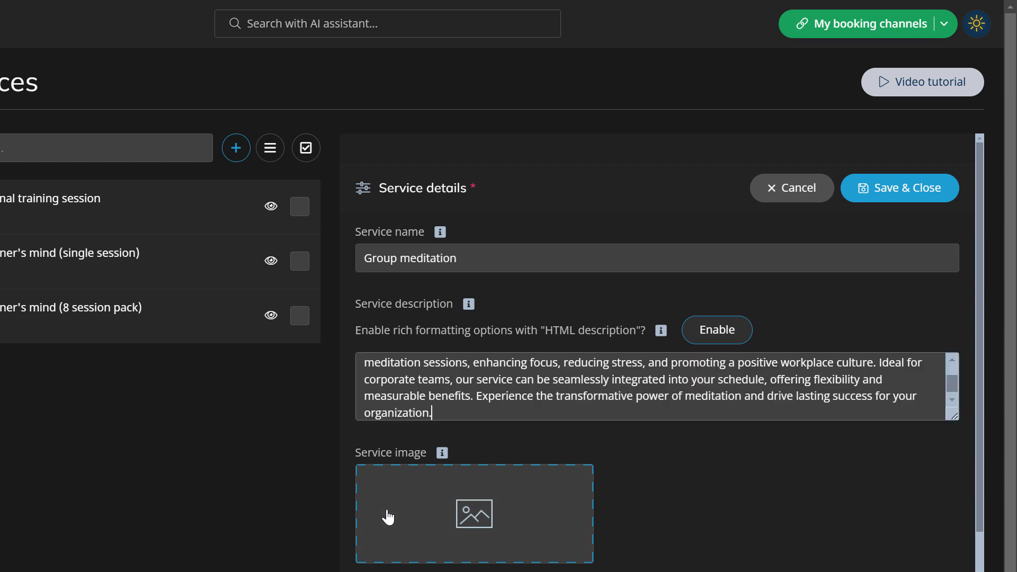
Step: Set the price to 20 and the duration to 2 hours, then save the service
scroll(409, 408, "down", 5)
left_click(409, 408)
double_click(409, 408)
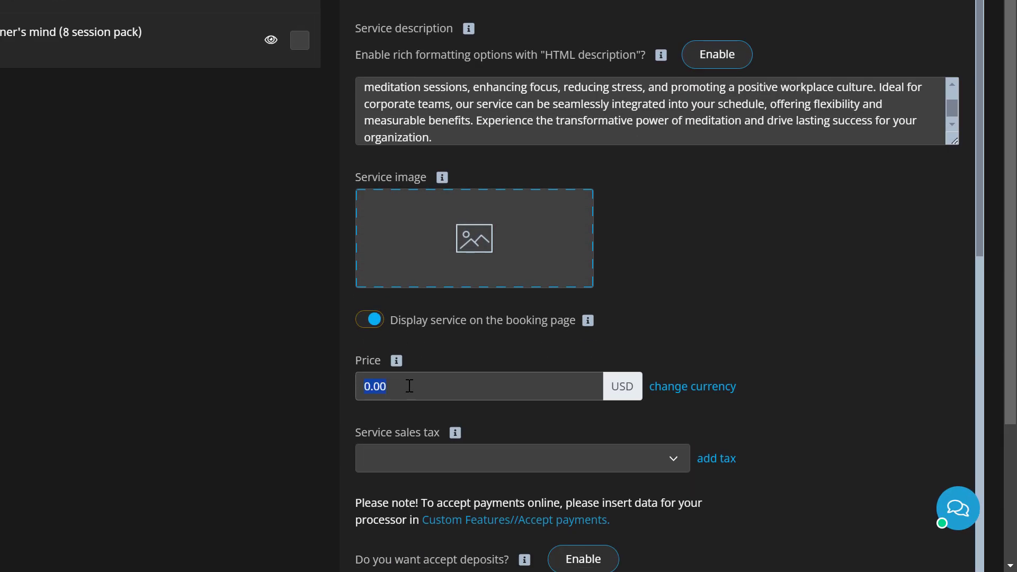
scroll(409, 386, "down", 8)
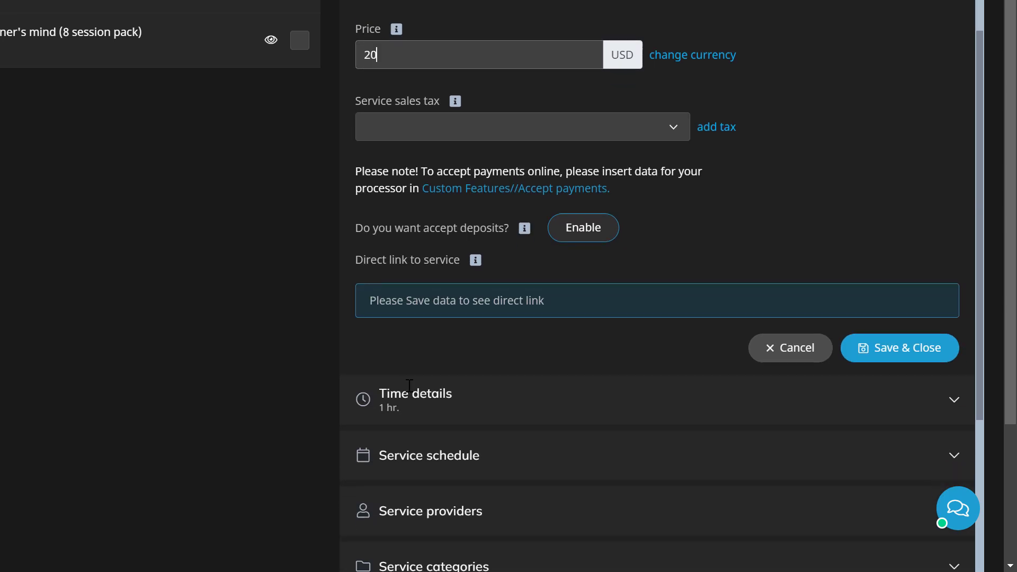
left_click(416, 318)
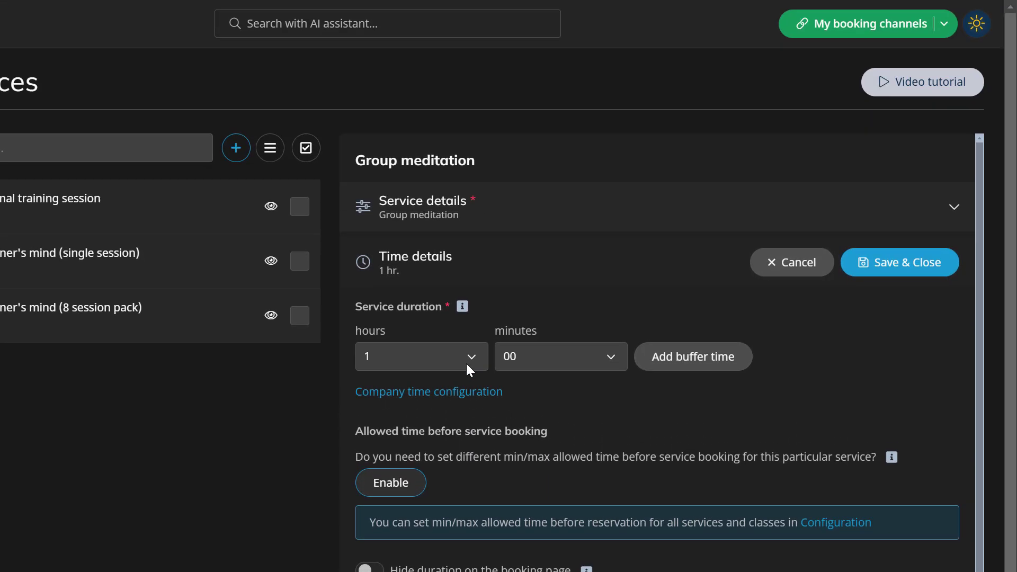
left_click(466, 364)
left_click(446, 421)
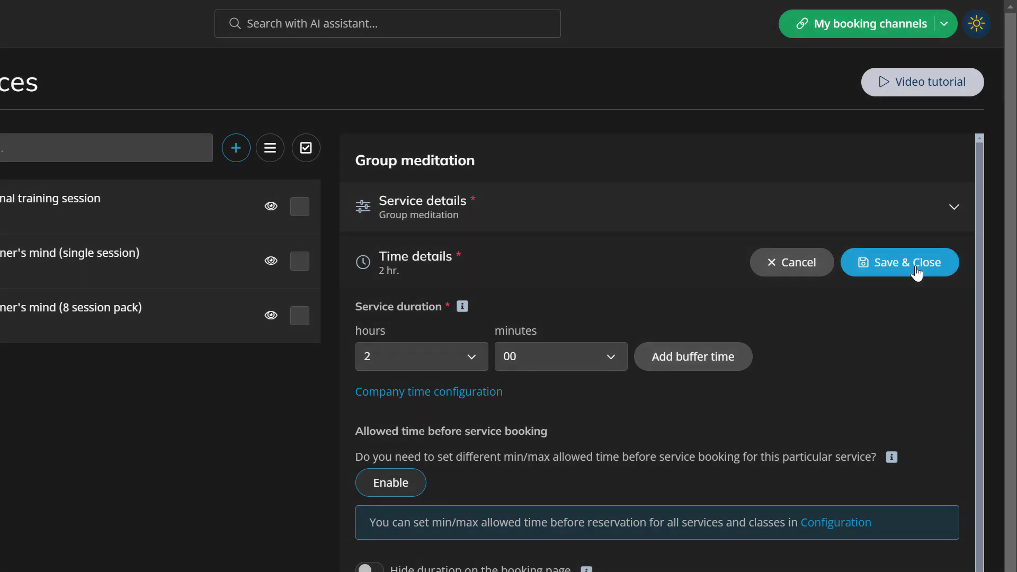
left_click(918, 273)
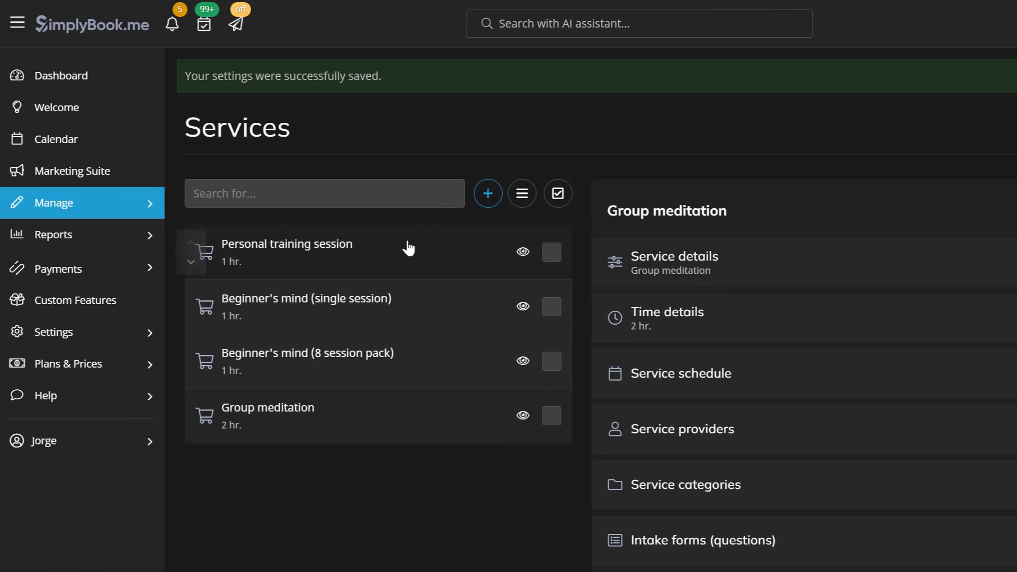
Step: Add a new service provider under Manage > Service Providers and enter its name
left_click(146, 206)
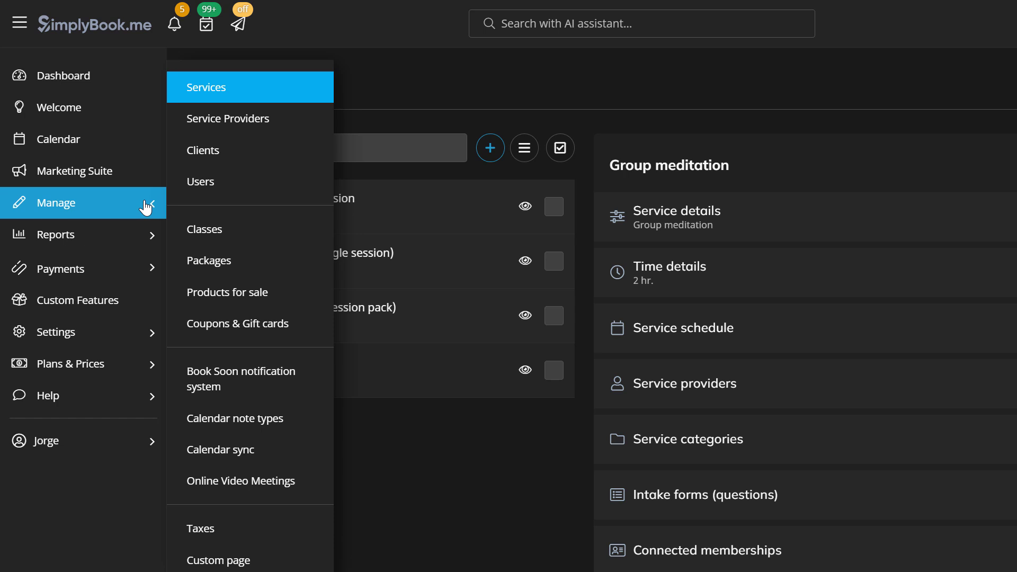
left_click(238, 124)
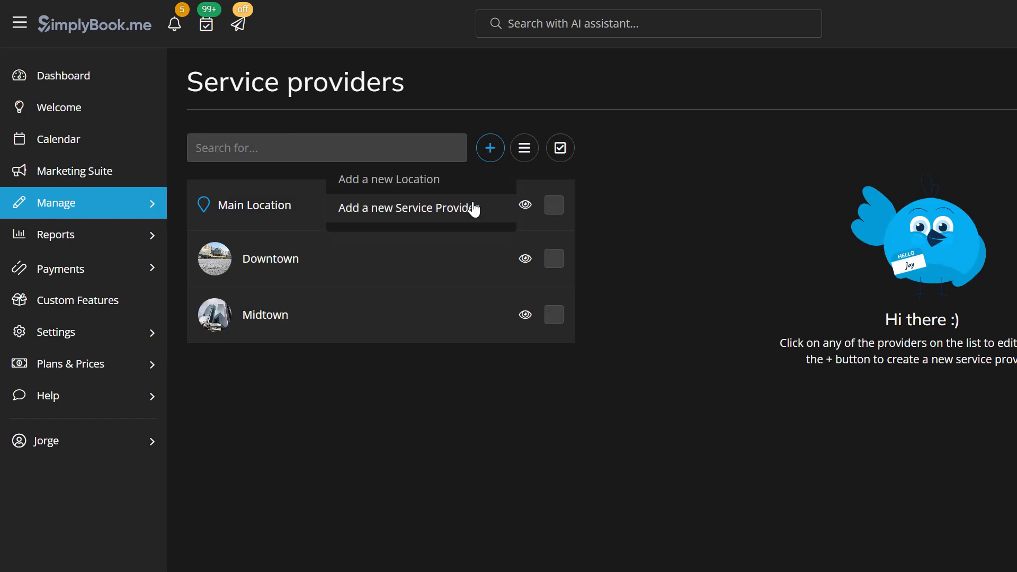
left_click(473, 209)
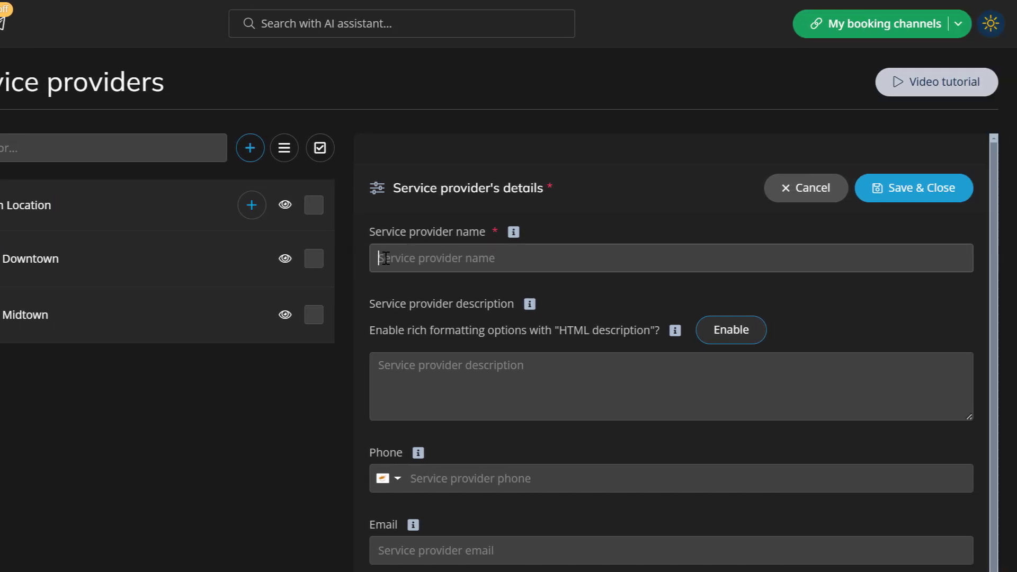
type("Ma")
Step: Attach Personal training session and Group meditation to the provider and save it
scroll(662, 293, "down", 3)
scroll(408, 278, "down", 10)
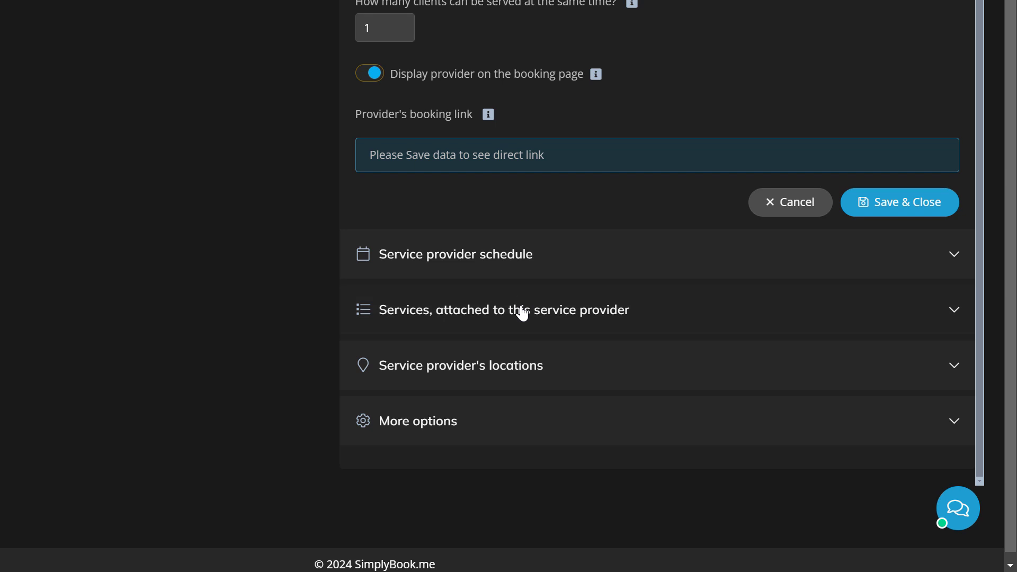
left_click(522, 313)
left_click(947, 138)
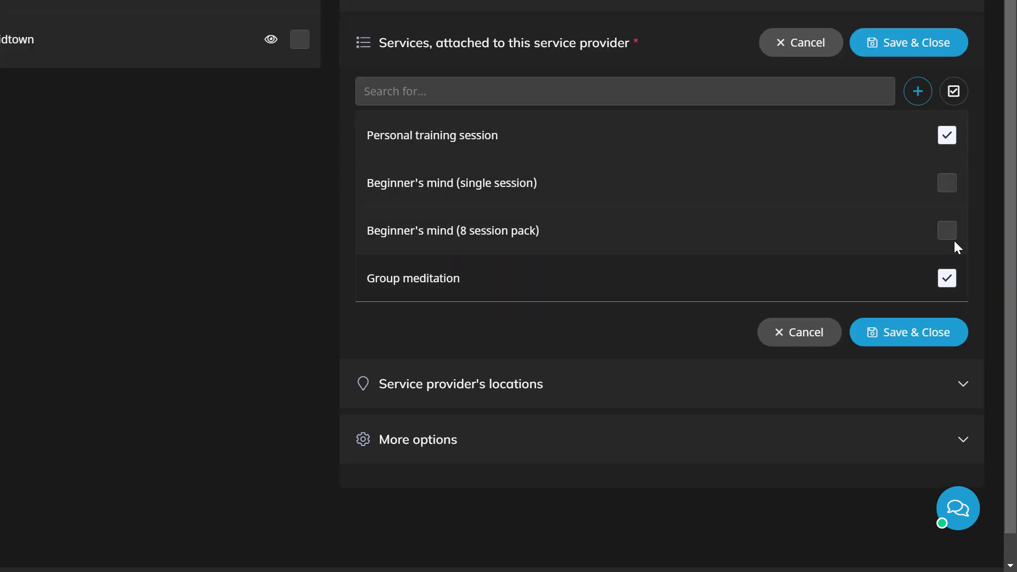
left_click(934, 52)
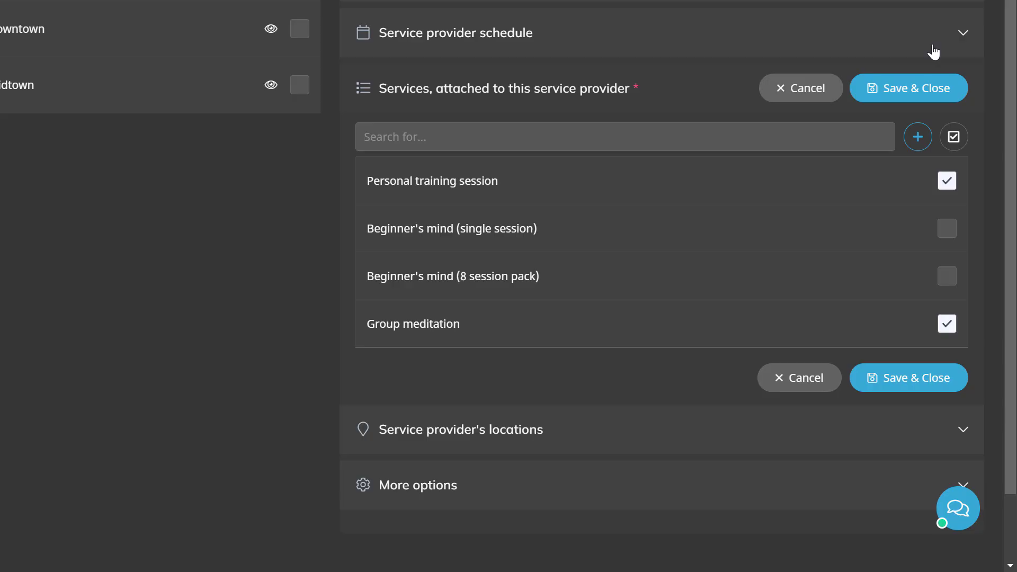
Step: End Friday at 2:00 PM, add a 1–2 PM Thursday break, and make Tuesday and Wednesday days off
left_click(934, 51)
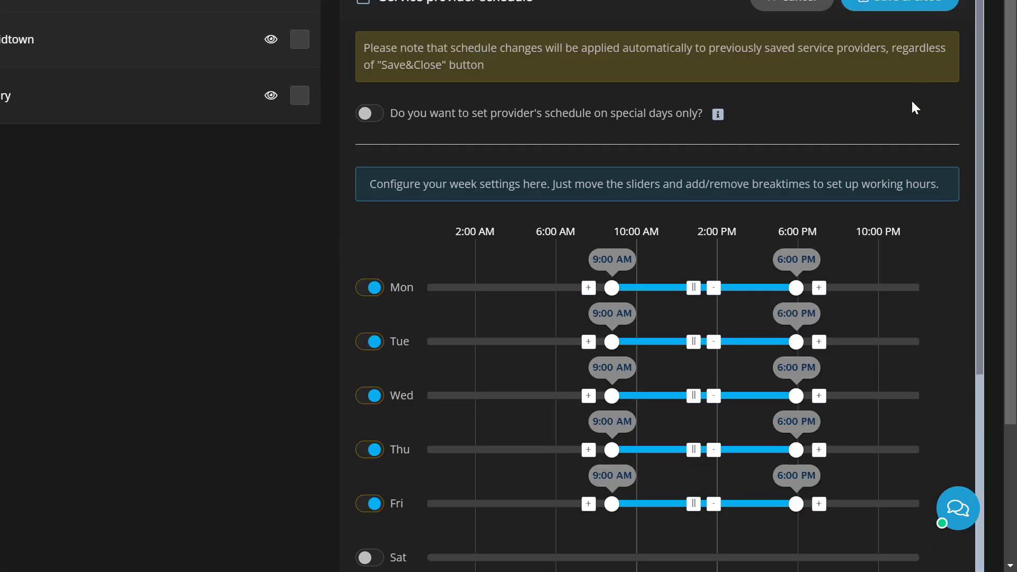
left_click_drag(800, 501, 714, 504)
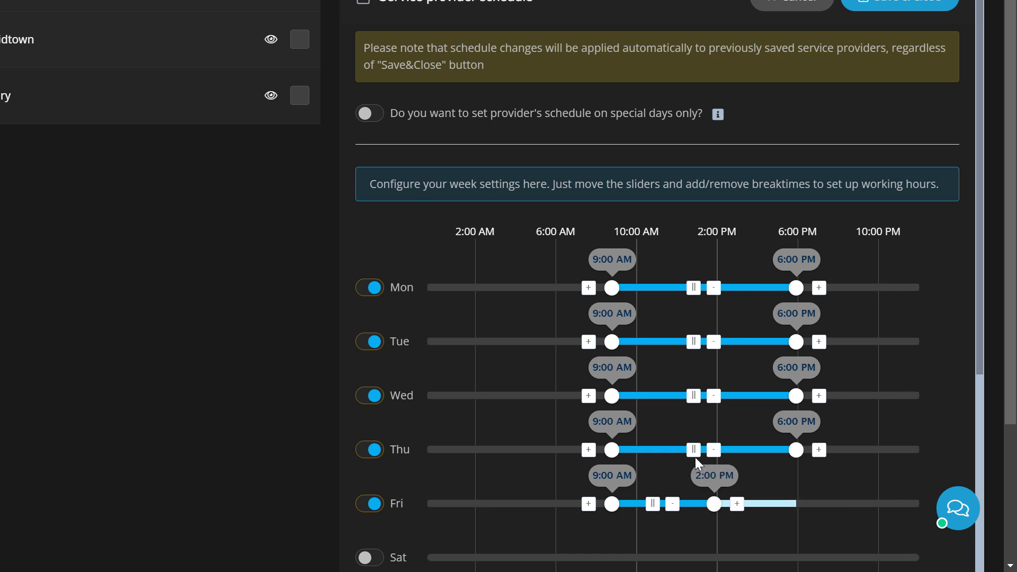
left_click(695, 449)
scroll(697, 450, "down", 1)
scroll(657, 281, "down", 2)
left_click(374, 232)
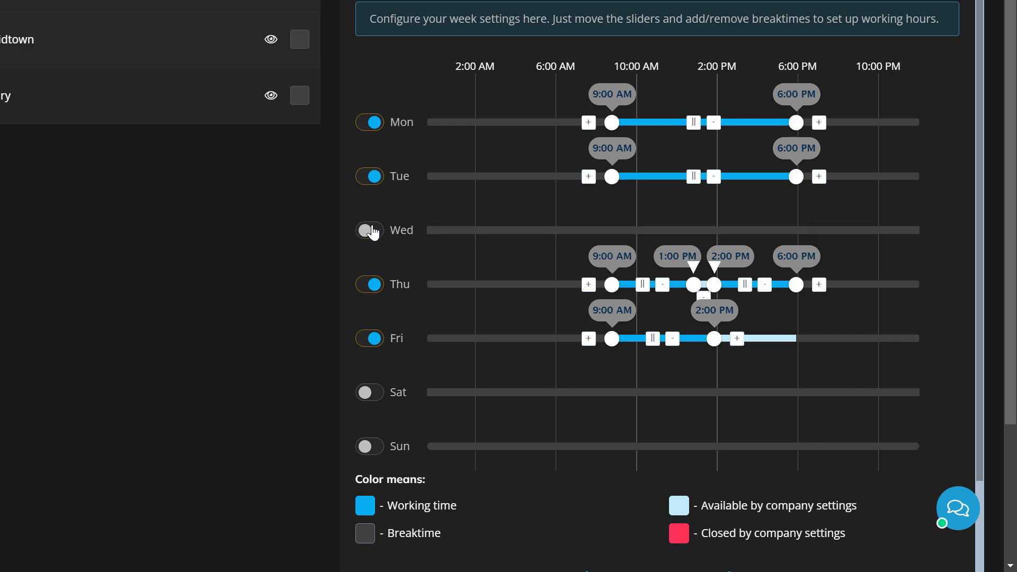
left_click(373, 177)
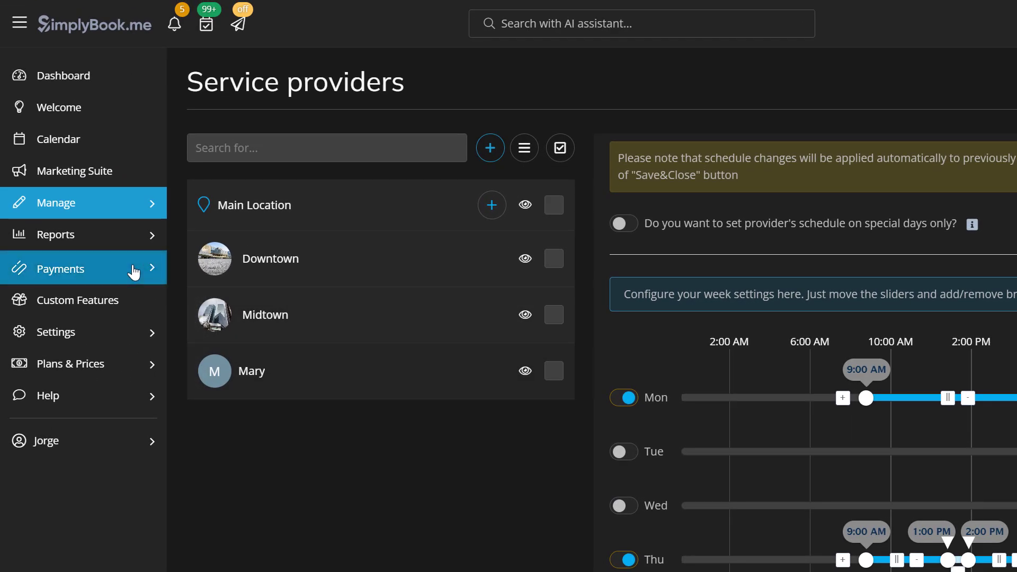
left_click(133, 272)
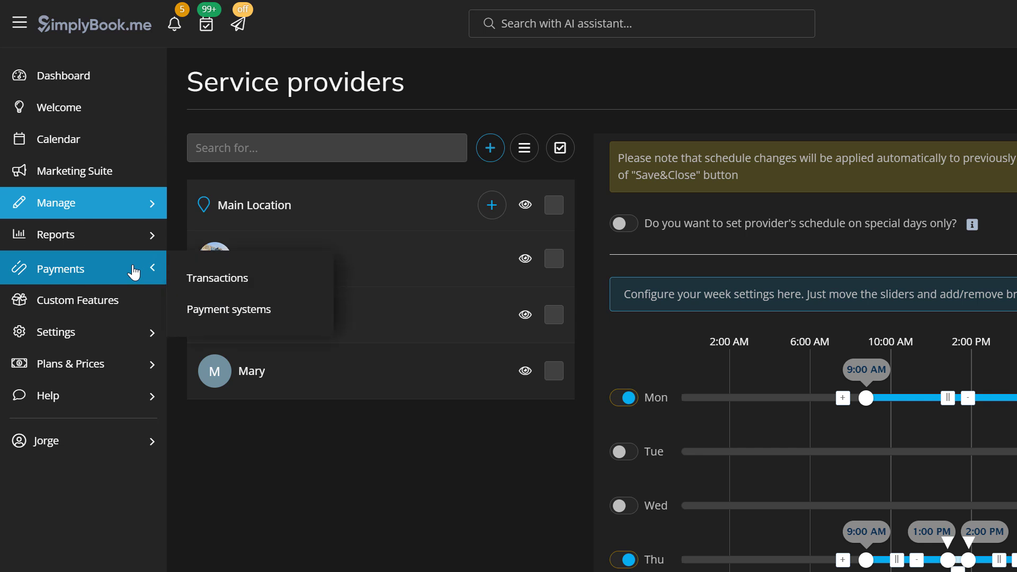
Step: Turn on PayPal as a payment processor, enter the business account e-mail, and save
left_click(220, 313)
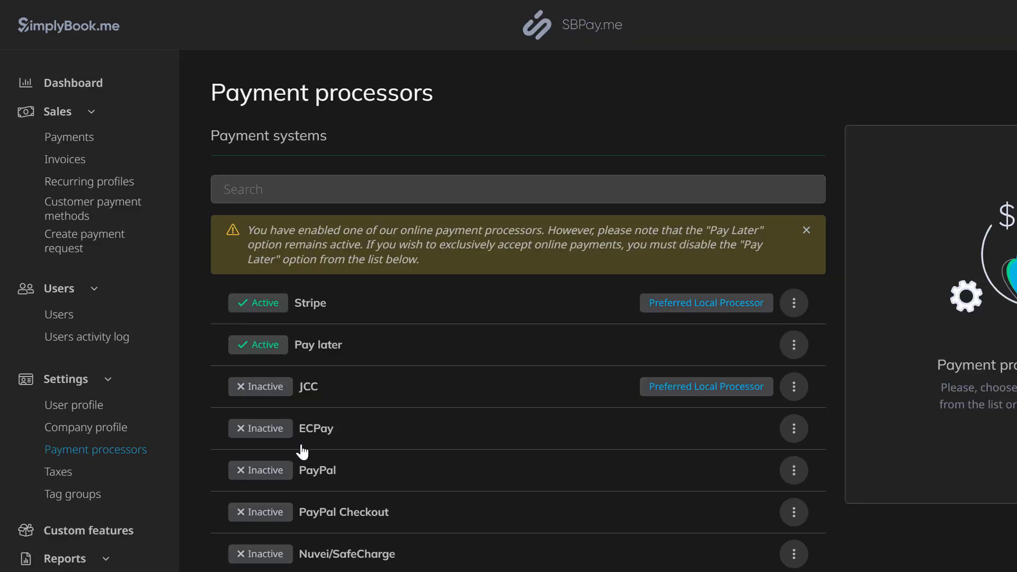
left_click(331, 473)
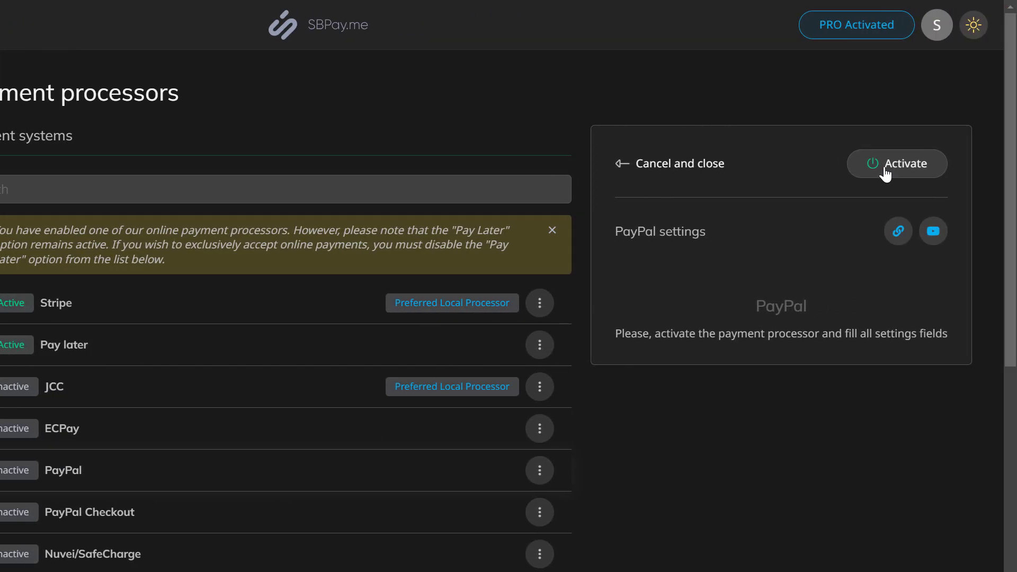
left_click(886, 169)
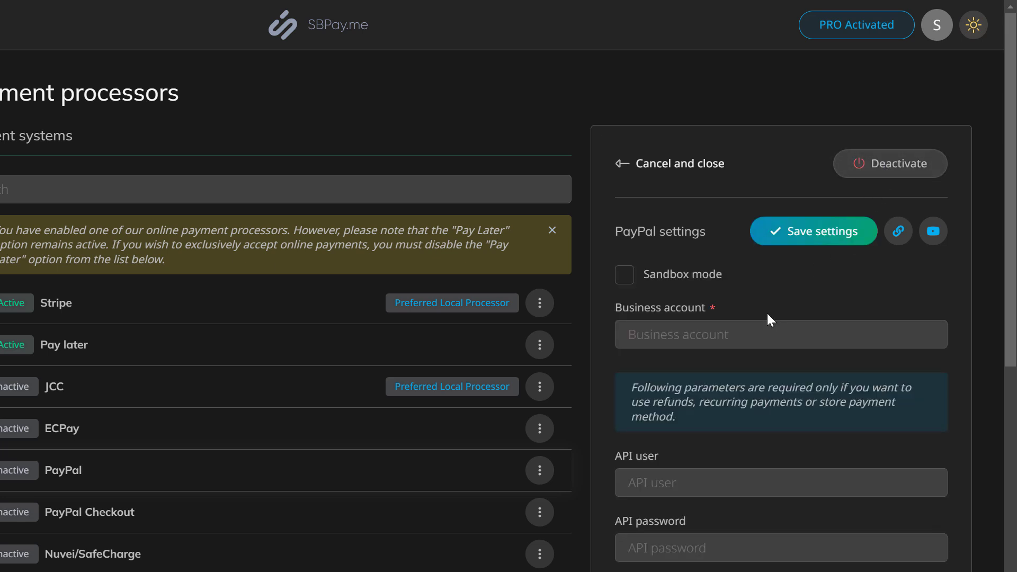
left_click(751, 332)
type("youraccount@paypal.com")
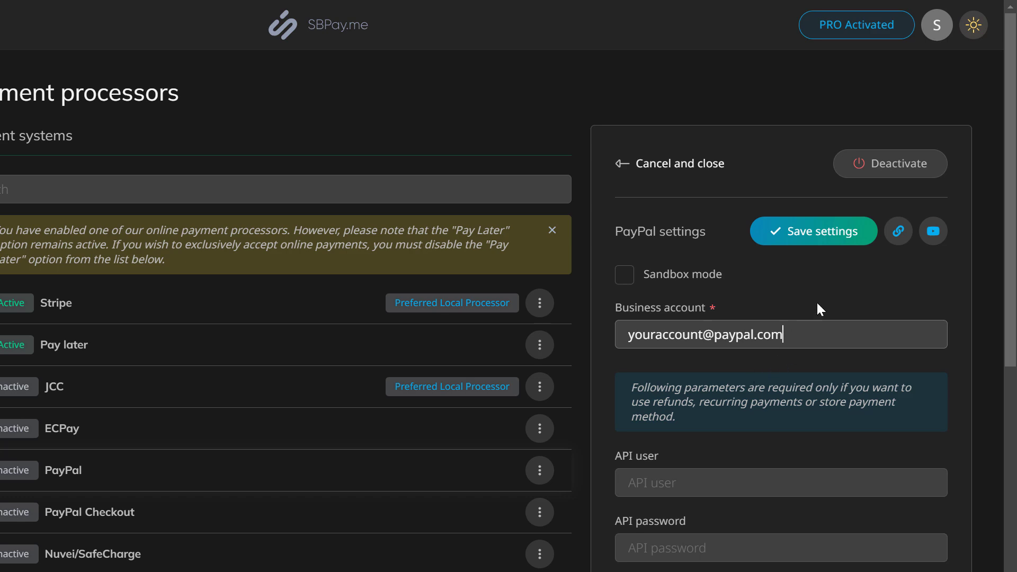
left_click(829, 243)
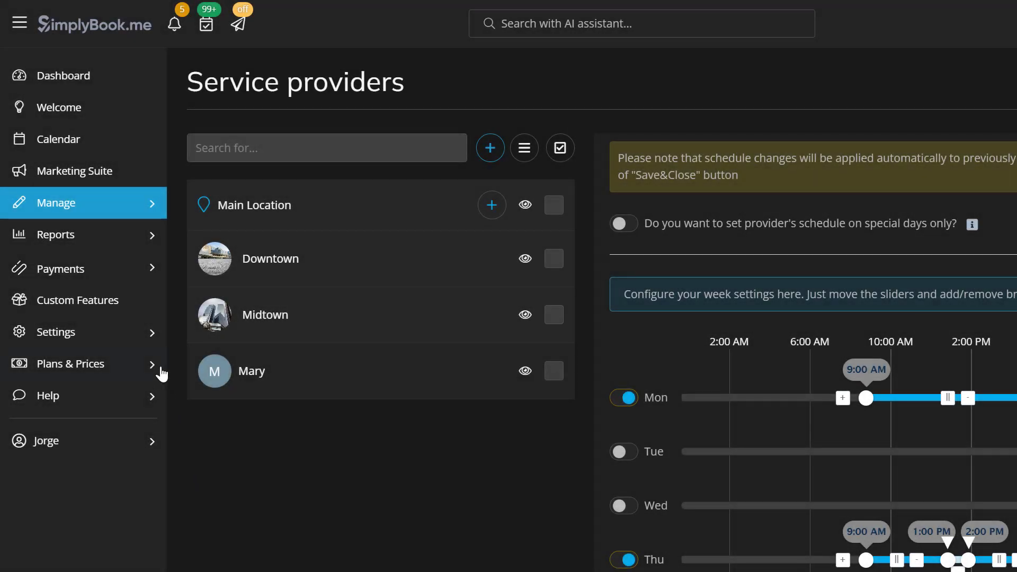
Step: Open Design settings and browse the full gallery of themes
left_click(148, 346)
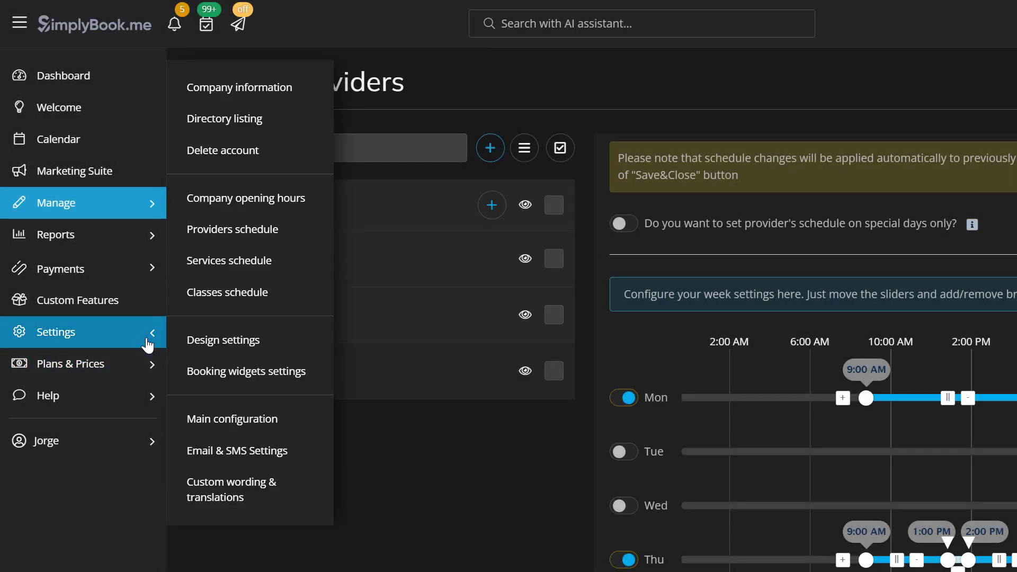
left_click(201, 341)
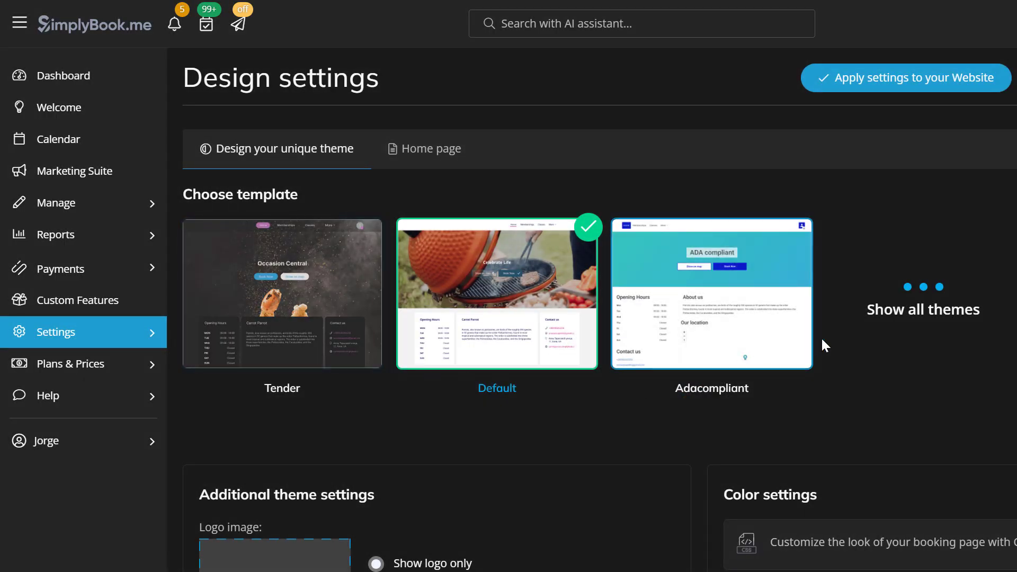
left_click(915, 296)
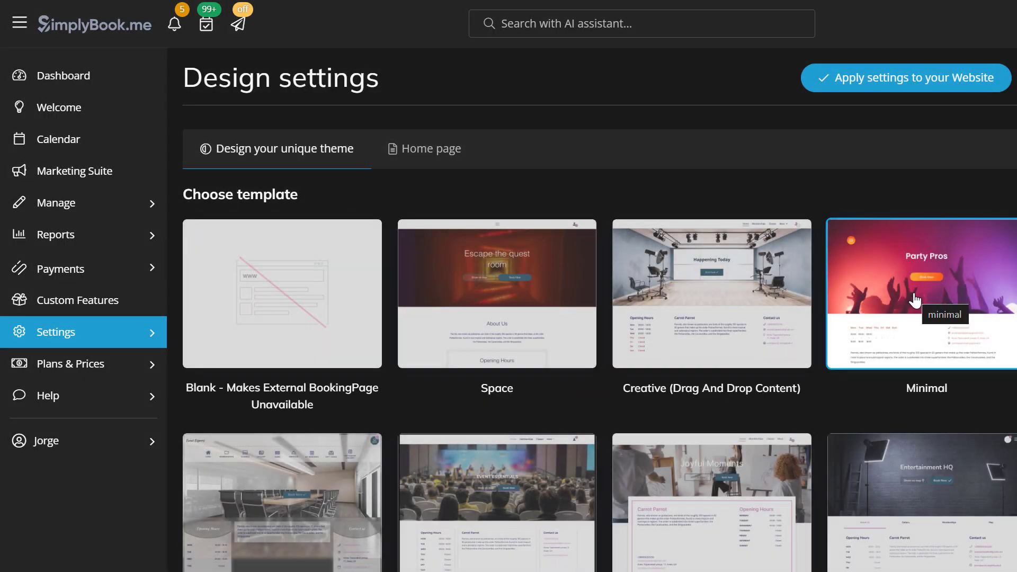
scroll(922, 302, "down", 12)
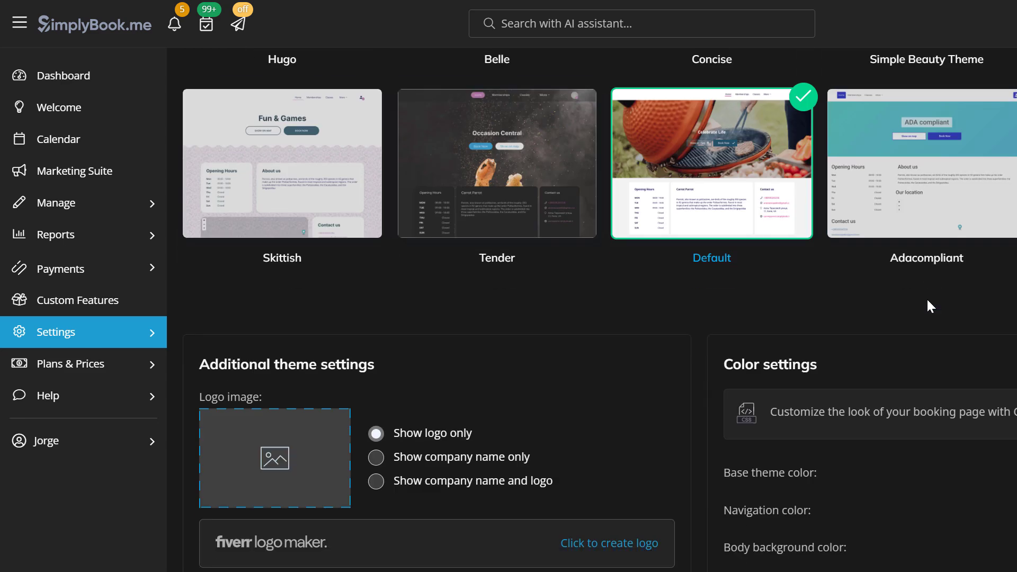
Step: Upload logo.png as the theme's logo image without cropping
left_click(324, 457)
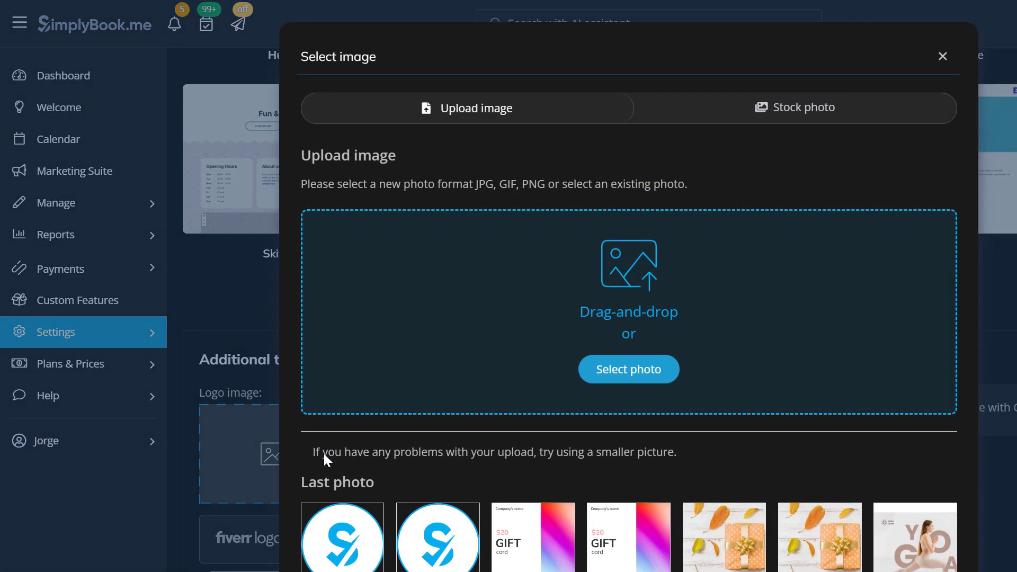
left_click(615, 374)
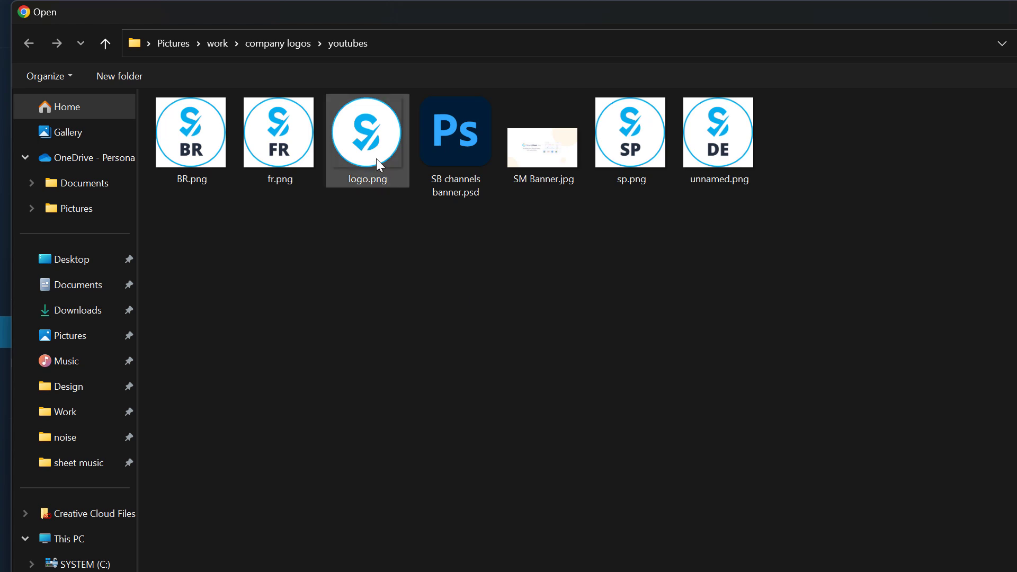
double_click(376, 159)
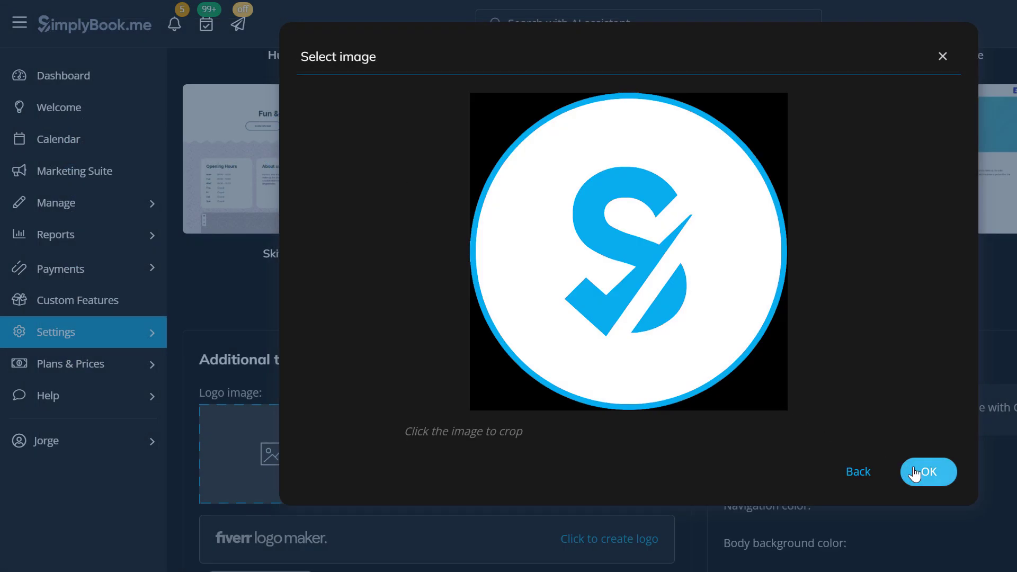
left_click(915, 472)
Step: Review the calendar layouts and home page text, then apply the design settings to the website
scroll(847, 455, "down", 8)
left_click(660, 391)
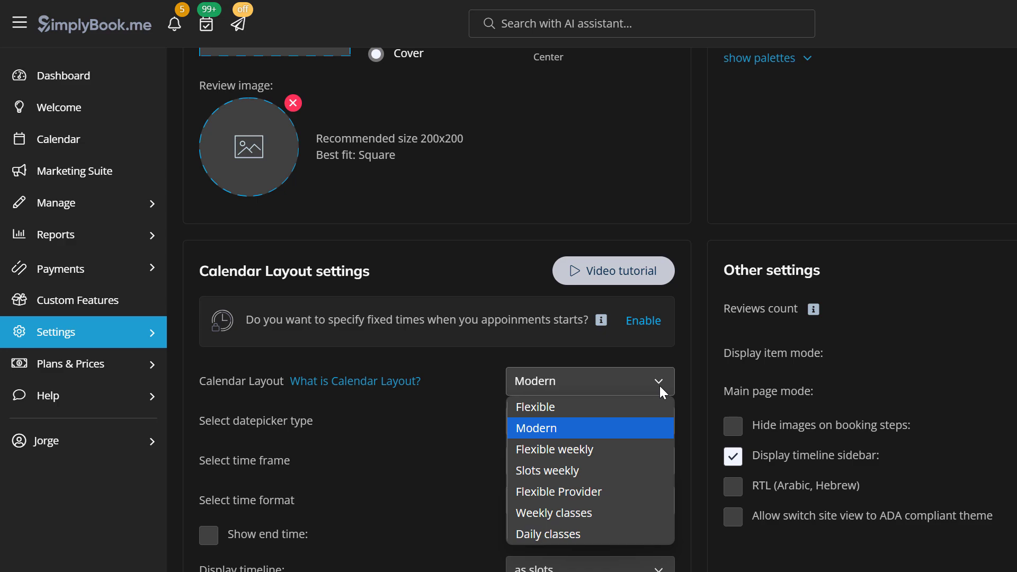
scroll(660, 385, "up", 15)
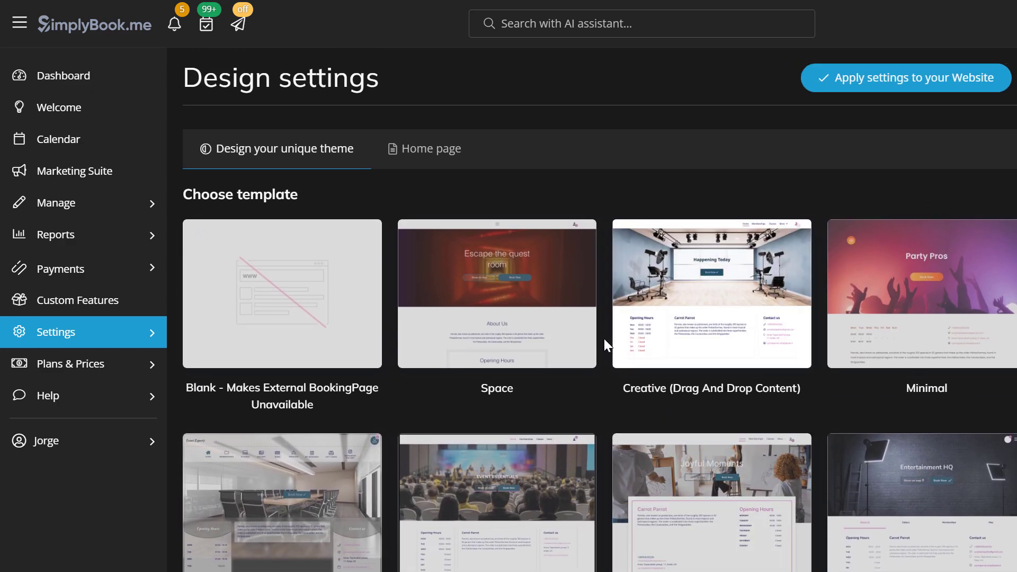
left_click(416, 157)
left_click_drag(191, 284, 836, 544)
left_click(874, 80)
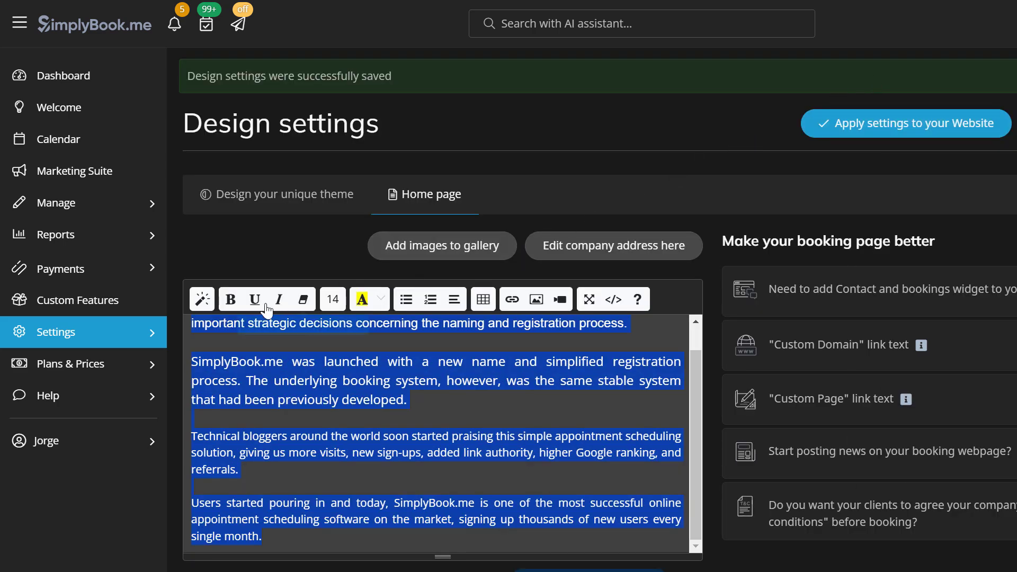
left_click(151, 337)
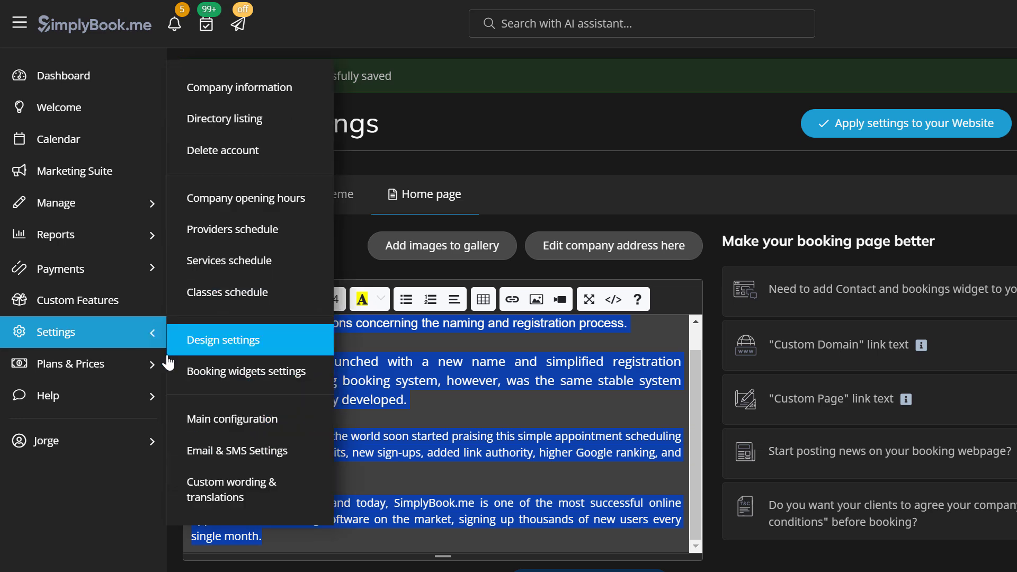
Step: Look through the Email & SMS notification templates, then go to Marketing Suite
left_click(220, 451)
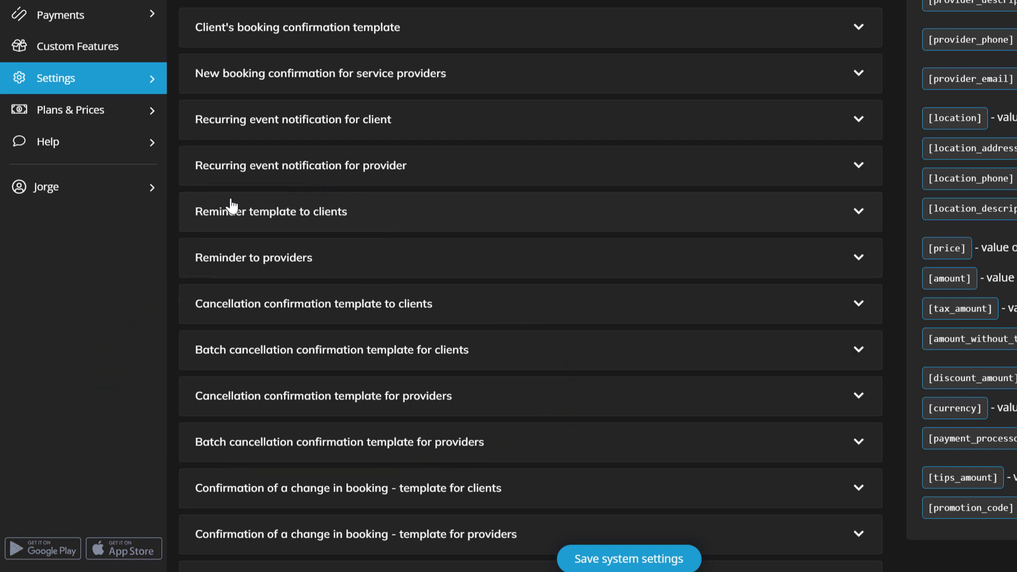
scroll(231, 205, "up", 5)
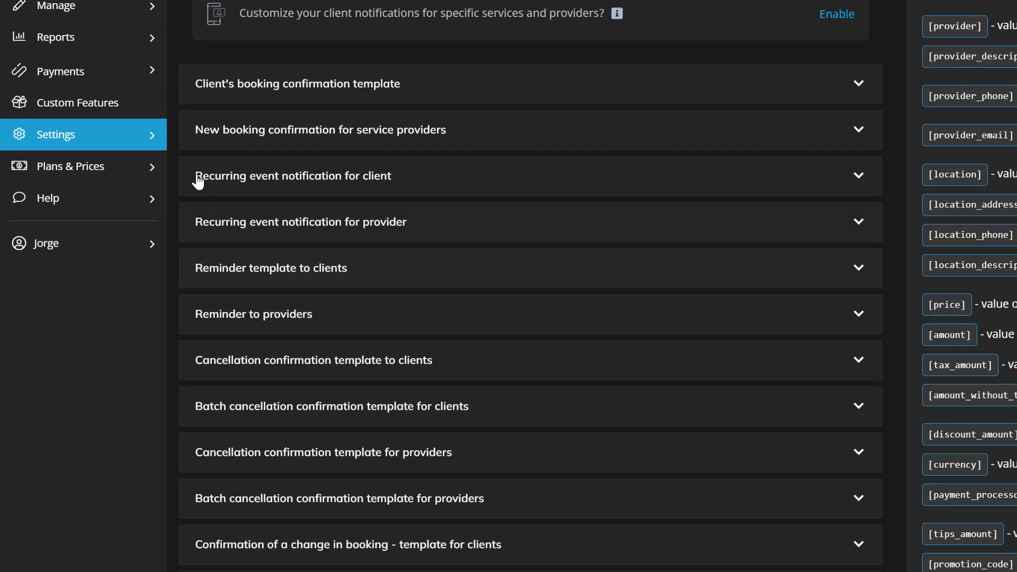
left_click(96, 177)
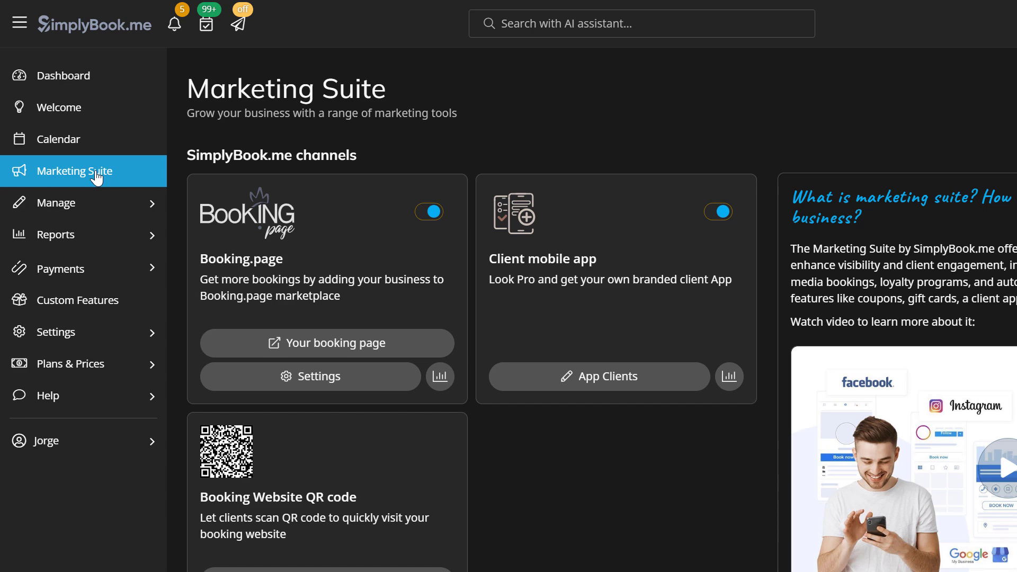
Step: Start the 5-day free trial of the Social Media & Advertisements tool
scroll(96, 177, "down", 15)
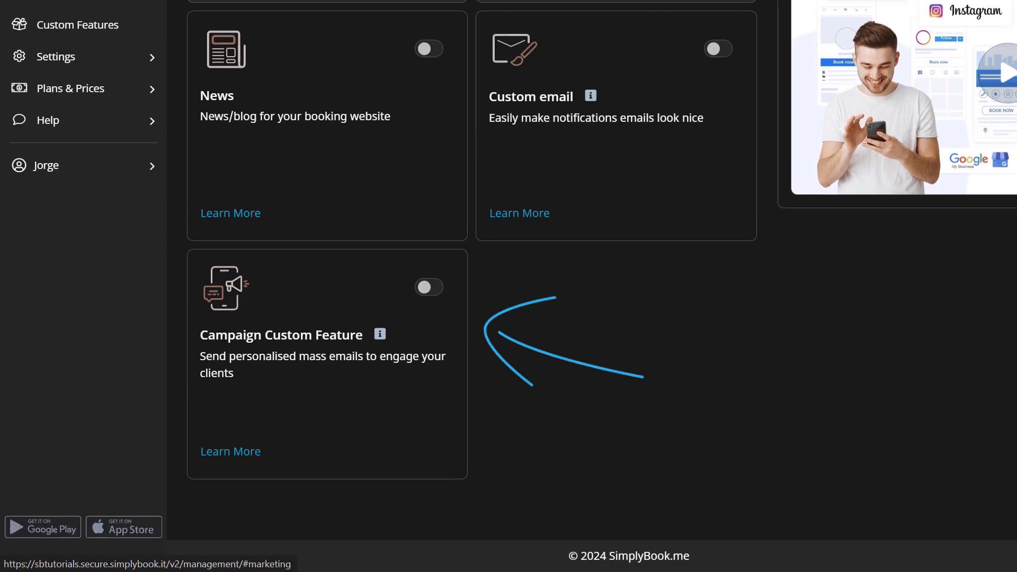
scroll(471, 286, "up", 10)
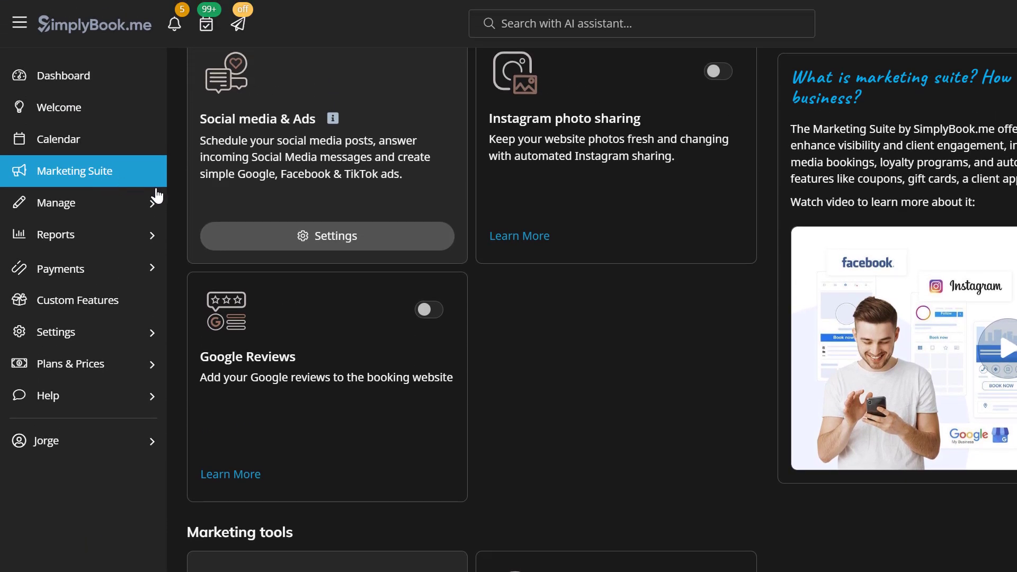
left_click(240, 265)
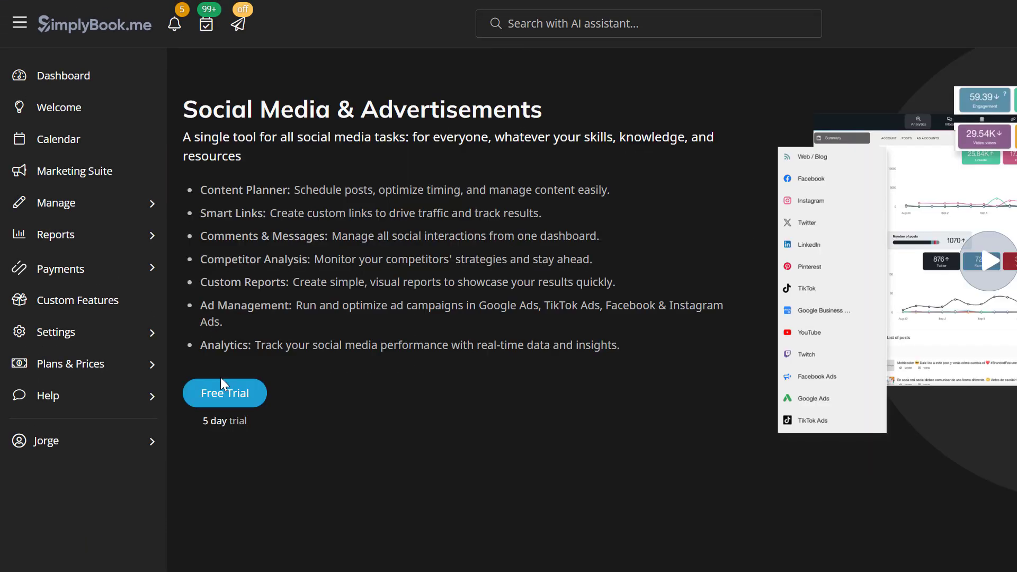
left_click(222, 386)
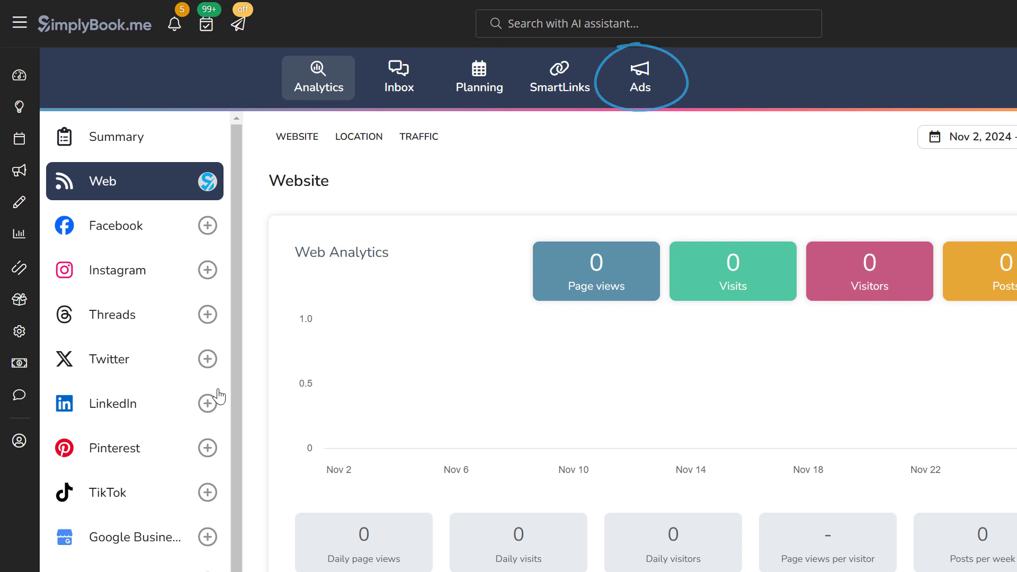
Step: Filter Custom Features by 'login' and switch on the Client login feature
left_click(17, 300)
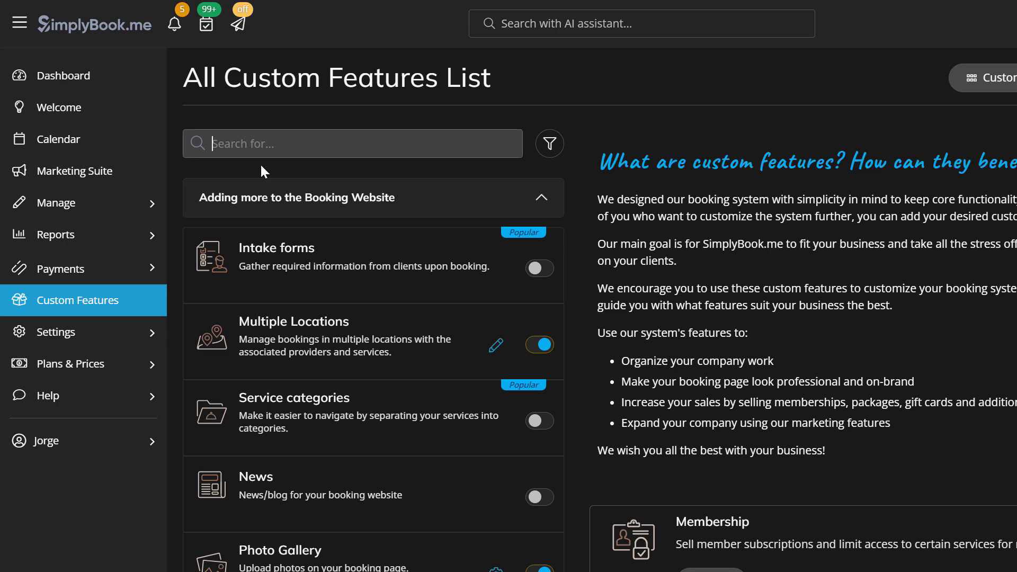
type("login")
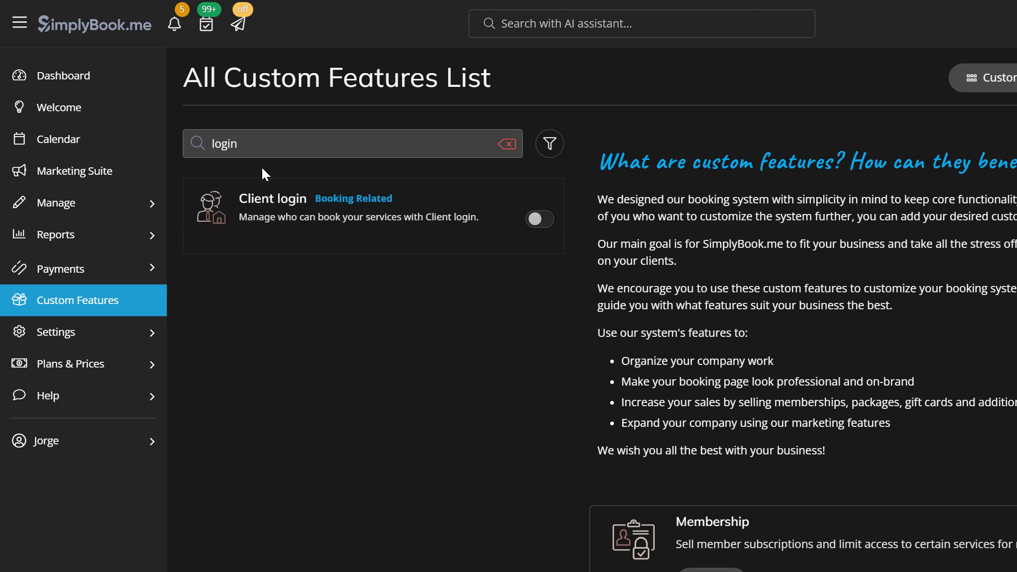
left_click(538, 219)
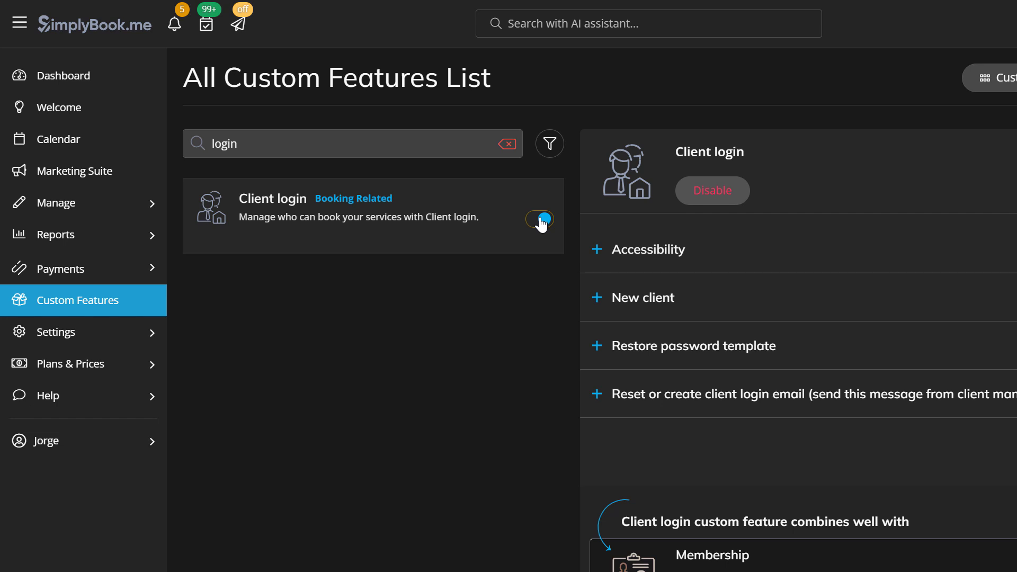
Step: Ask the AI assistant search about 'whatsapp'
left_click(602, 24)
type("whatsapp")
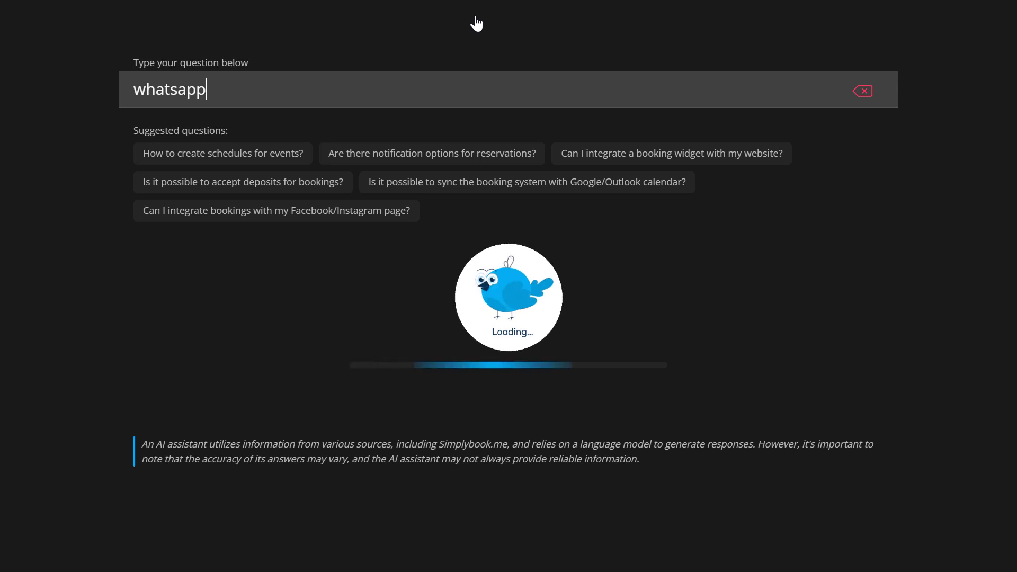